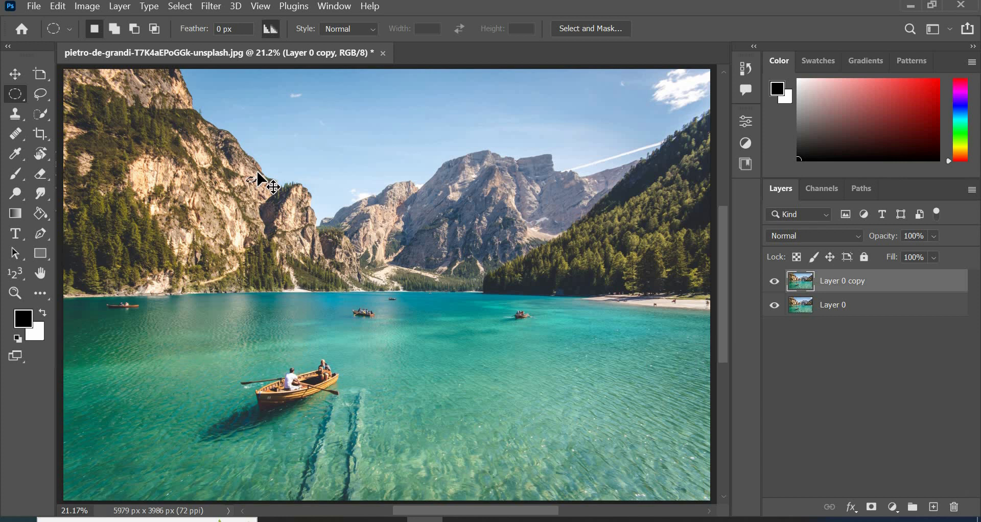
Step: Create a large circle in the middle of the photo on a new layer, filled with black, and clear the selection
{"action": "left_click_drag", "start_coordinate": [246, 169], "coordinate": [505, 437]}
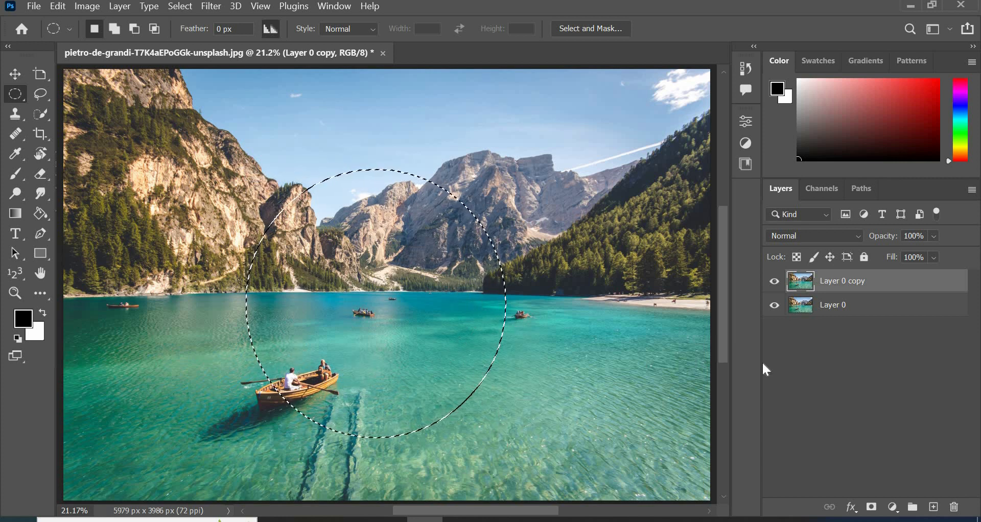
{"action": "left_click", "coordinate": [934, 508]}
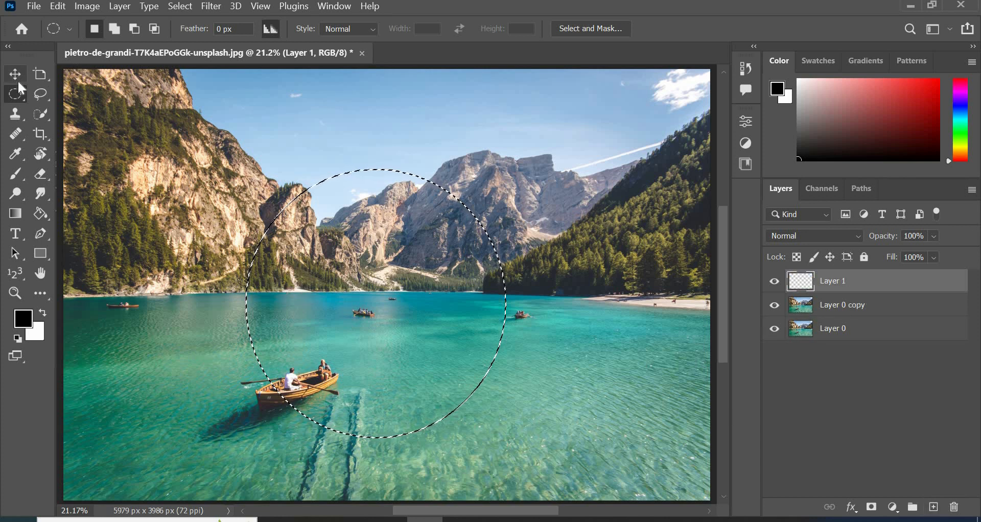
{"action": "left_click", "coordinate": [36, 213]}
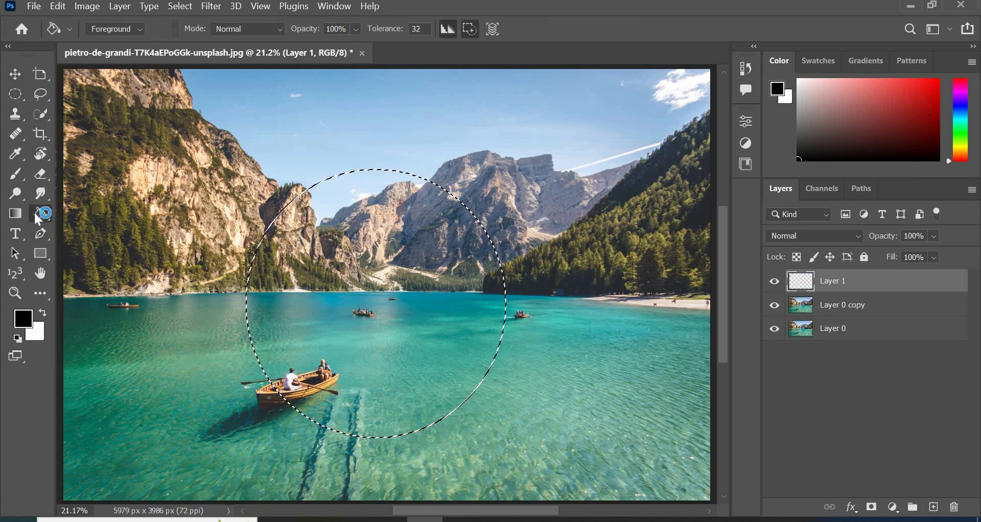
{"action": "left_click", "coordinate": [369, 250]}
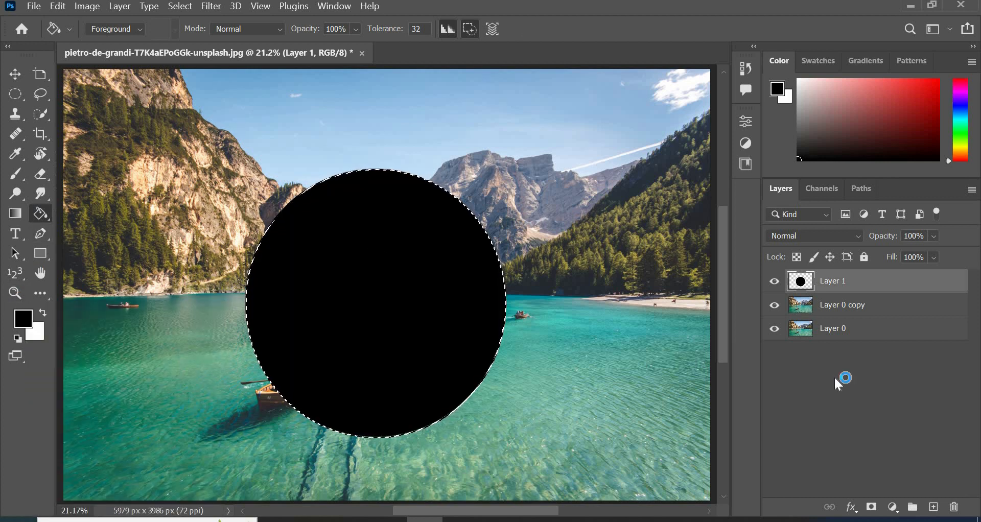
{"action": "key", "text": "ctrl+d"}
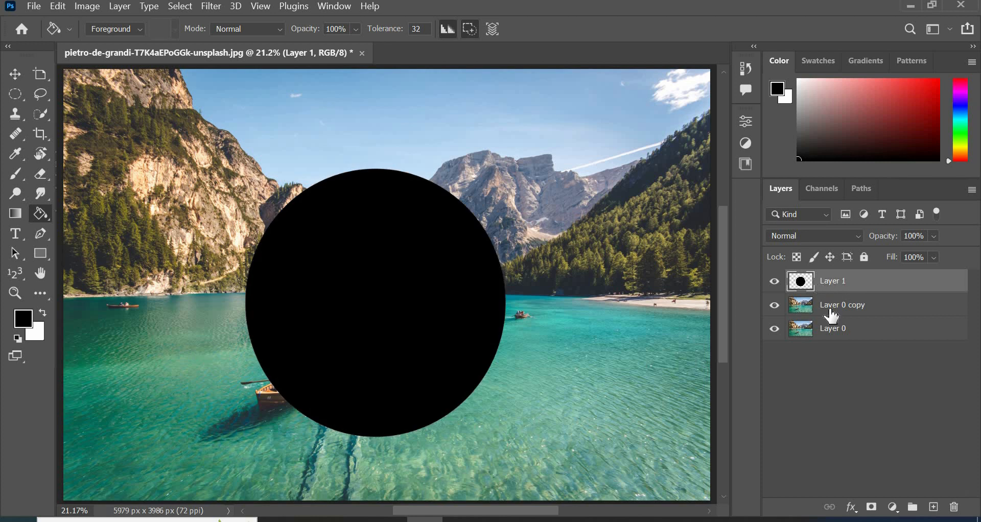
Step: Align the black circle on Layer 1 with Layer 0 copy by horizontal and vertical centers
{"action": "left_click", "coordinate": [862, 311], "text": "shift"}
{"action": "left_click", "coordinate": [15, 74]}
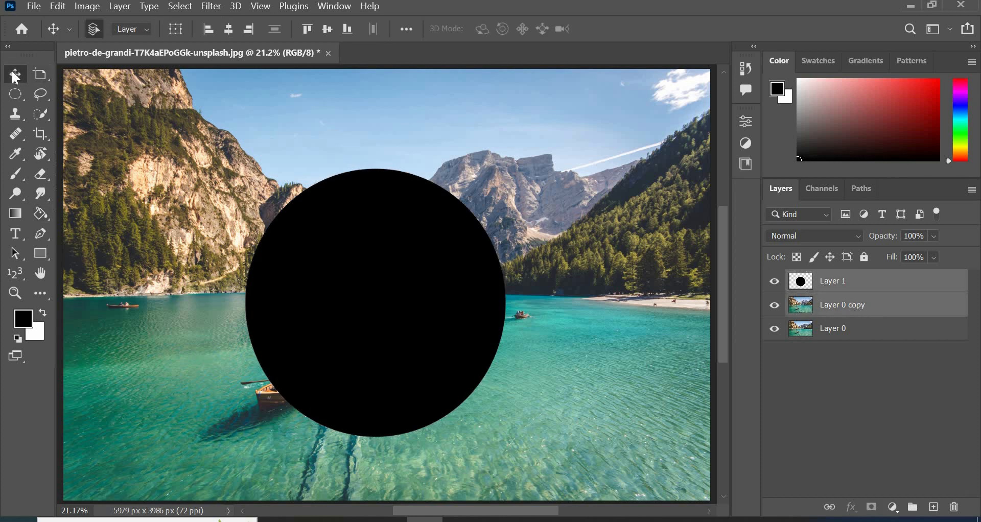
{"action": "left_click", "coordinate": [231, 30]}
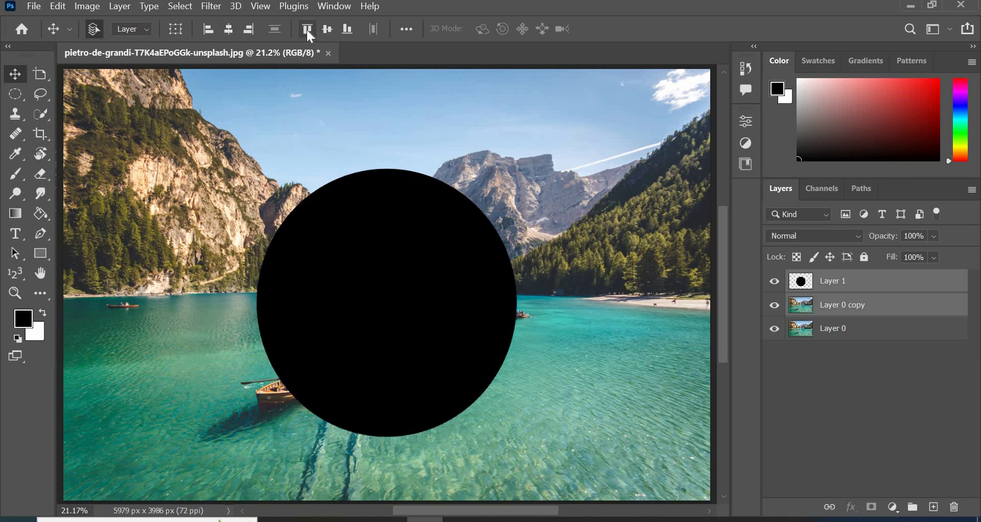
{"action": "left_click", "coordinate": [306, 30]}
{"action": "left_click", "coordinate": [322, 30]}
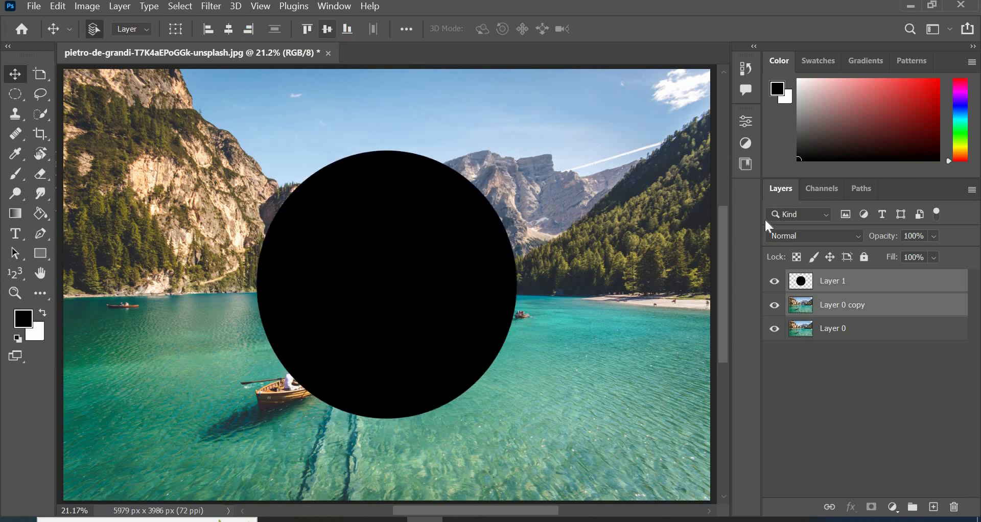
Step: Hide Layer 1 and apply the Spherize filter to Layer 0 copy with amount 100% in Normal mode
{"action": "left_click", "coordinate": [829, 305]}
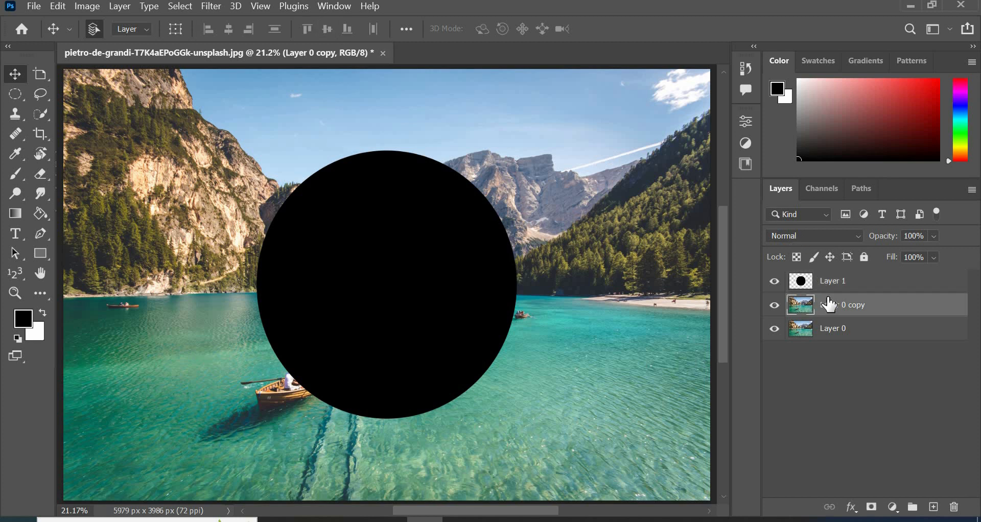
{"action": "left_click", "coordinate": [774, 282]}
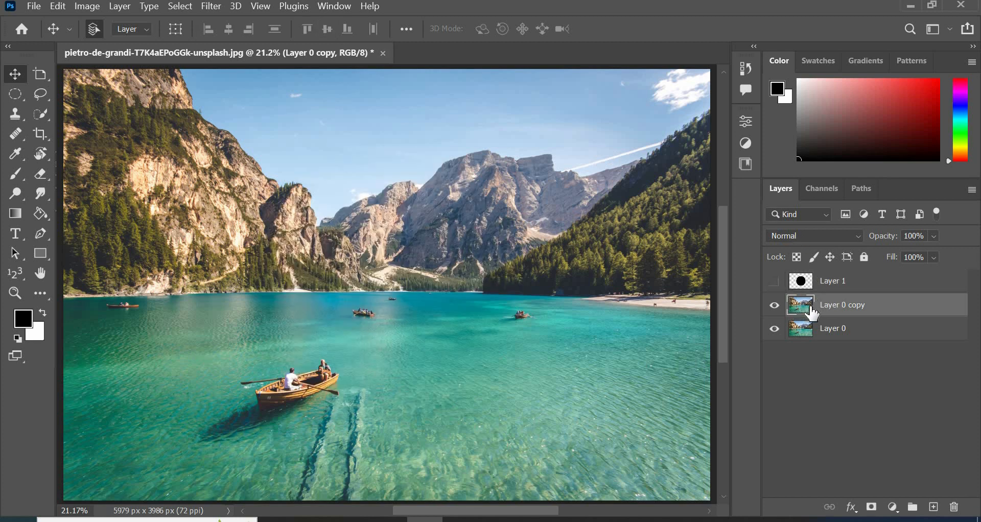
{"action": "left_click", "coordinate": [214, 10]}
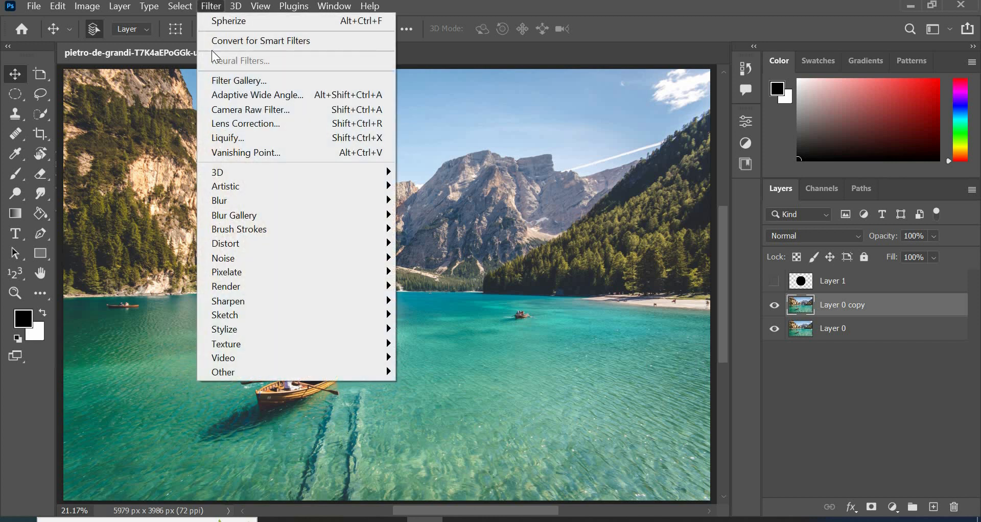
{"action": "left_click", "coordinate": [259, 245]}
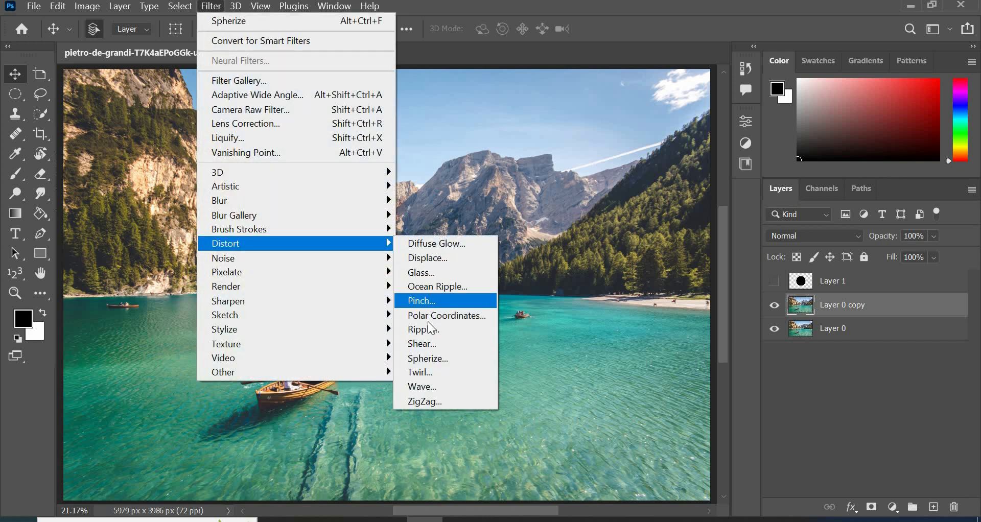
{"action": "left_click", "coordinate": [475, 359]}
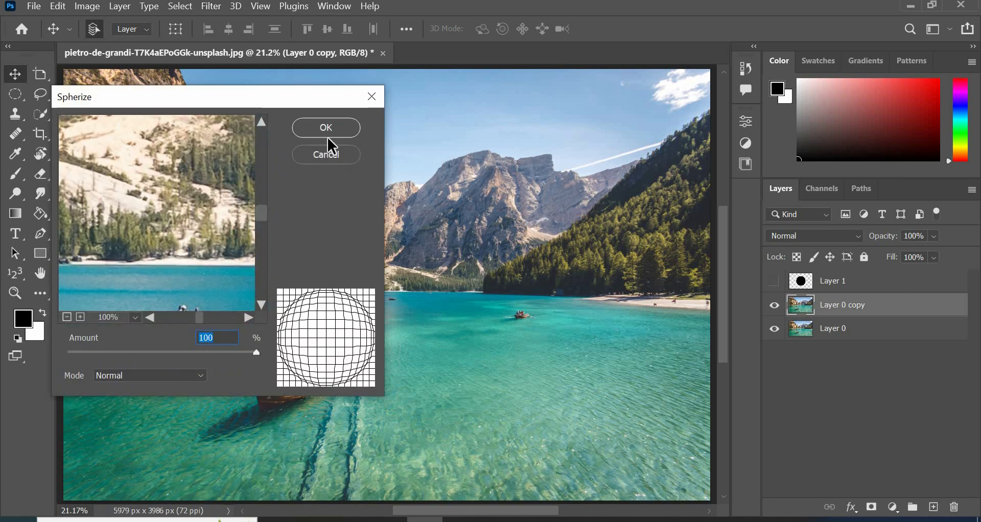
{"action": "left_click", "coordinate": [331, 128]}
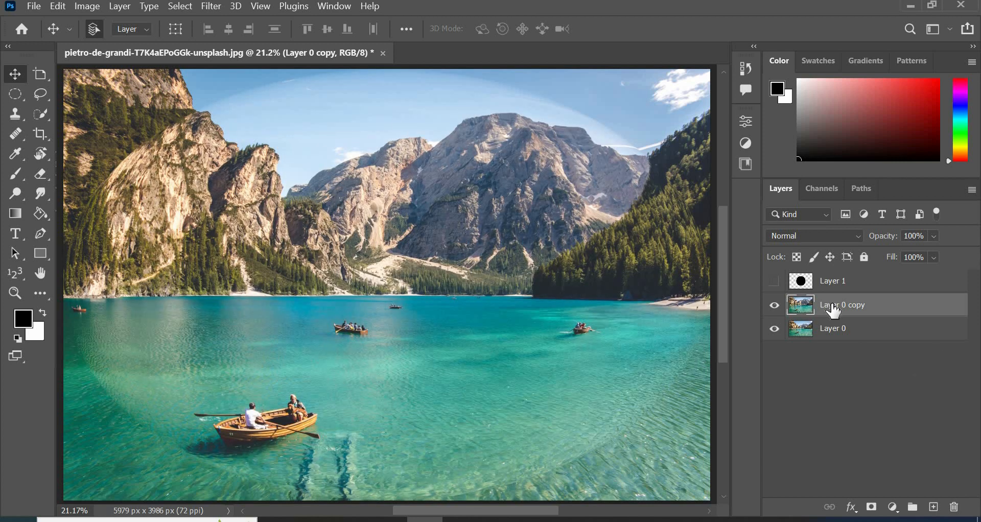
Step: Show Layer 1 again and move it beneath Layer 0 copy in the layer stack
{"action": "left_click", "coordinate": [776, 282]}
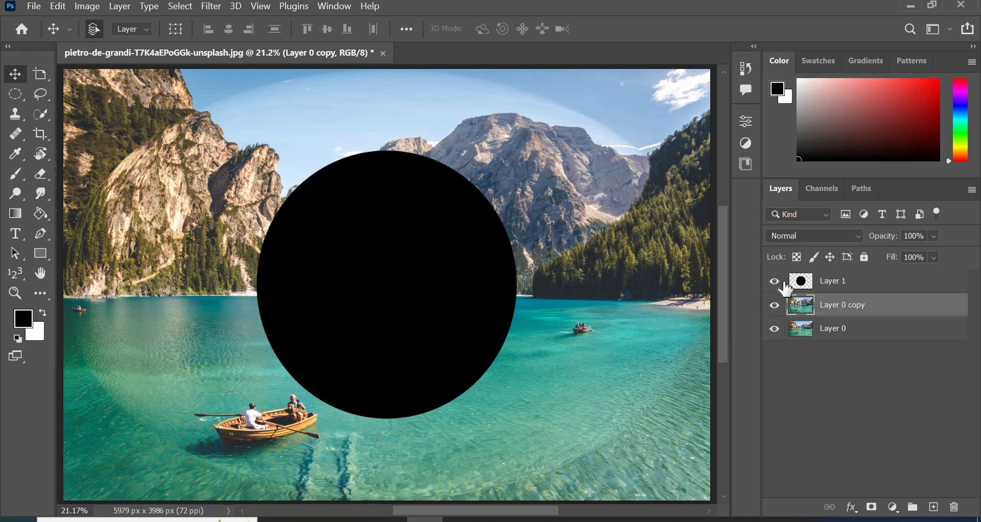
{"action": "left_click", "coordinate": [838, 284]}
{"action": "left_click_drag", "start_coordinate": [849, 295], "coordinate": [851, 316]}
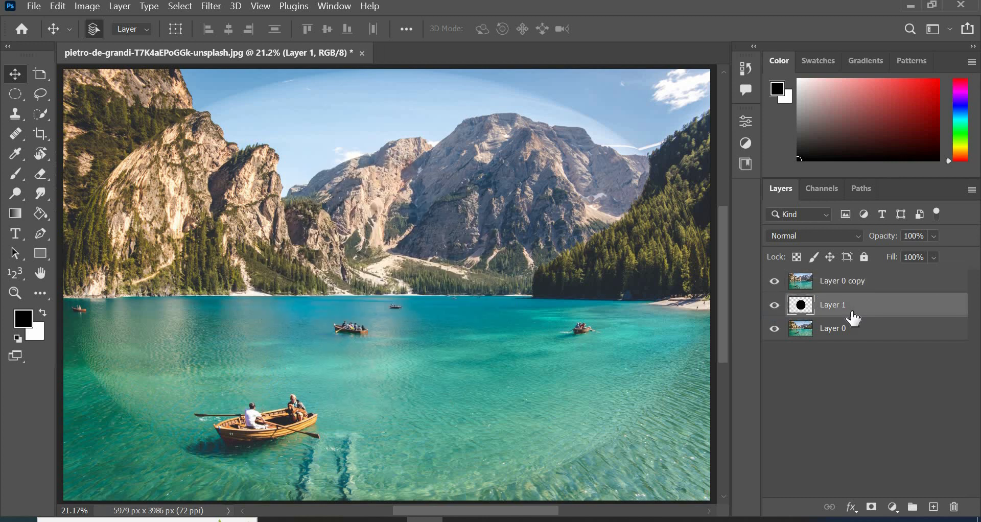
Step: Shrink Layer 0 copy non-proportionally to the black circle's bounds, about 40.22% wide and 62.14% high, keeping it centered
{"action": "left_click", "coordinate": [816, 289]}
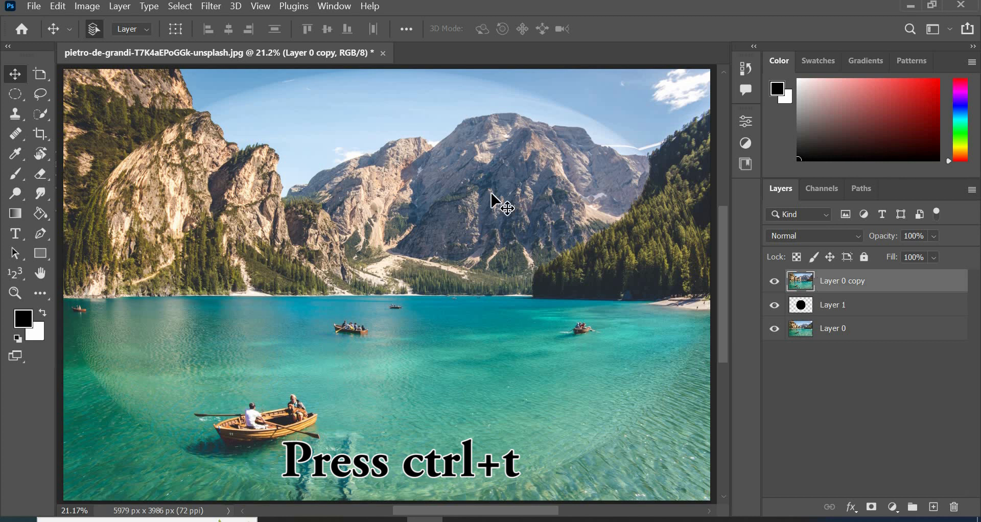
{"action": "key", "text": "ctrl+t"}
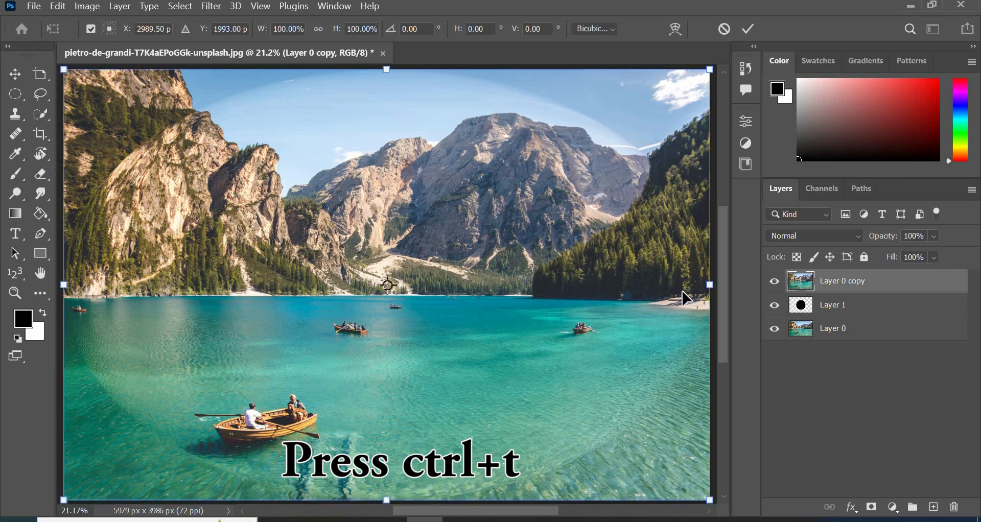
{"action": "left_click_drag", "start_coordinate": [705, 288], "coordinate": [499, 279]}
{"action": "left_click_drag", "start_coordinate": [290, 69], "coordinate": [290, 151]}
{"action": "left_click_drag", "start_coordinate": [68, 324], "coordinate": [257, 326]}
{"action": "left_click_drag", "start_coordinate": [385, 501], "coordinate": [388, 417]}
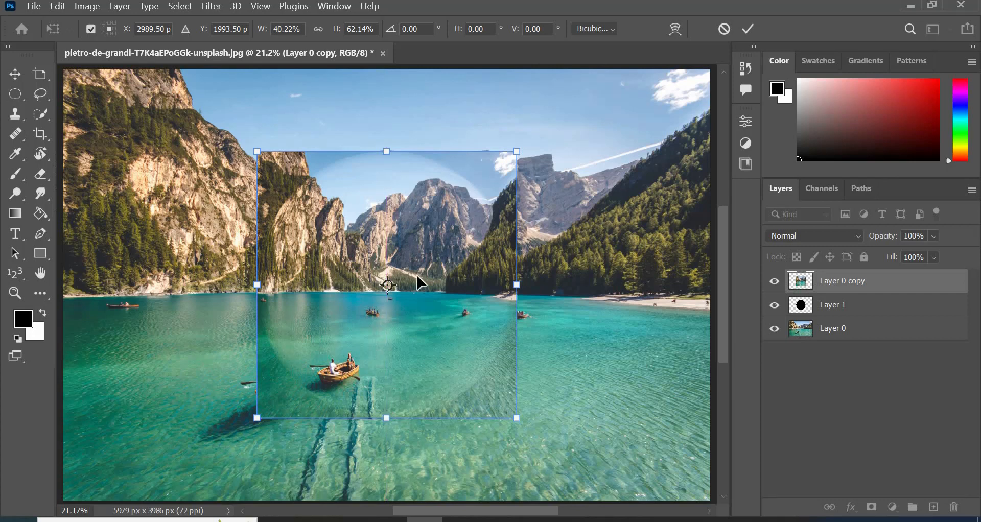
{"action": "key", "text": "Return"}
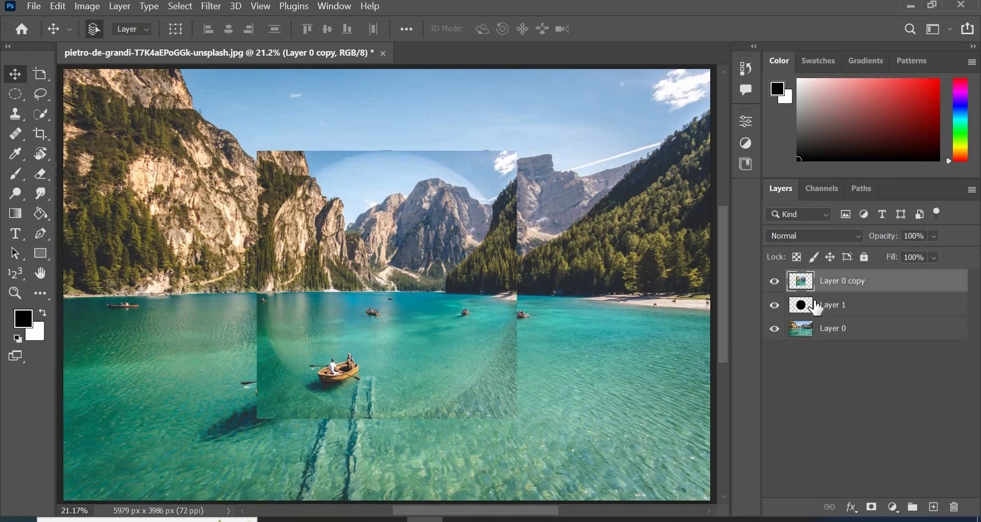
Step: Select the pixels of Layer 1's circle and use them as a layer mask on Layer 0 copy
{"action": "left_click_drag", "start_coordinate": [849, 289], "coordinate": [802, 309]}
{"action": "right_click", "coordinate": [801, 306]}
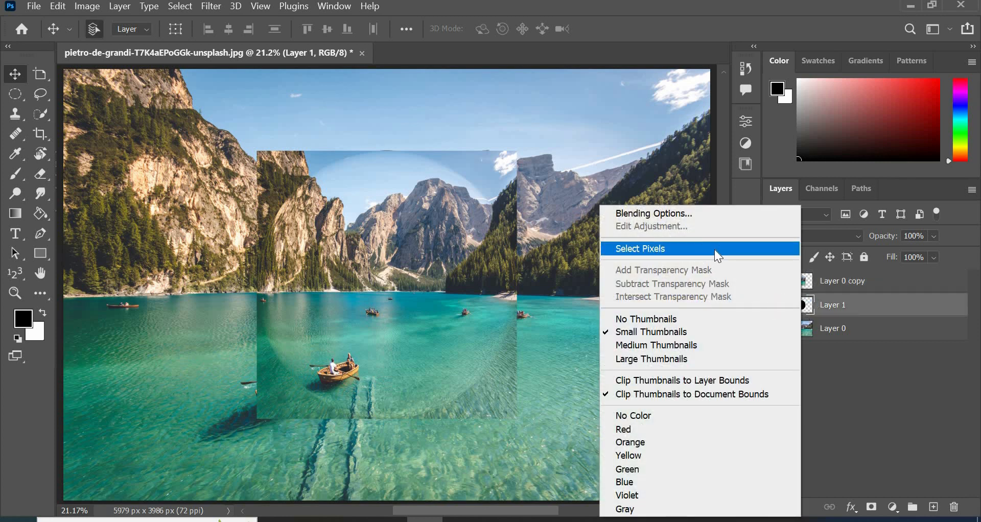
{"action": "left_click", "coordinate": [714, 249]}
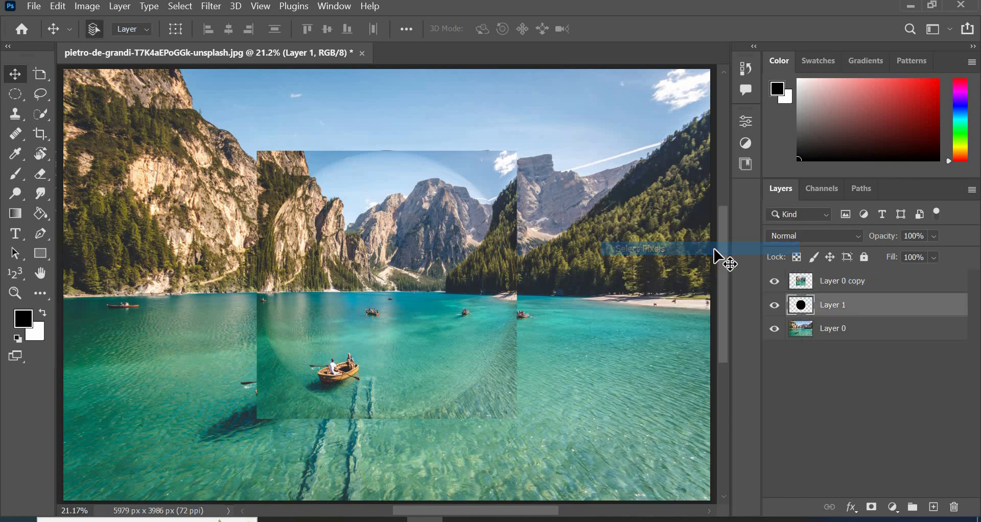
{"action": "left_click", "coordinate": [812, 284]}
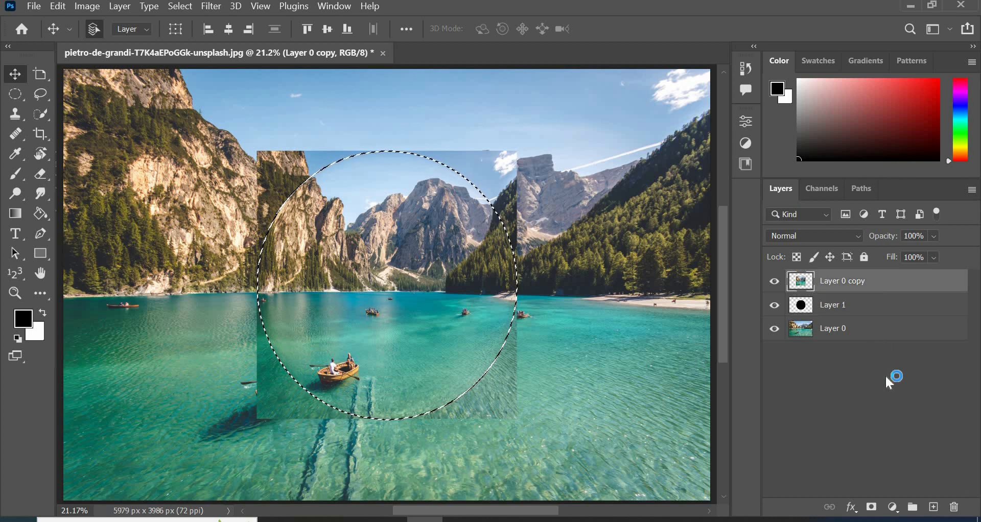
{"action": "left_click", "coordinate": [871, 509]}
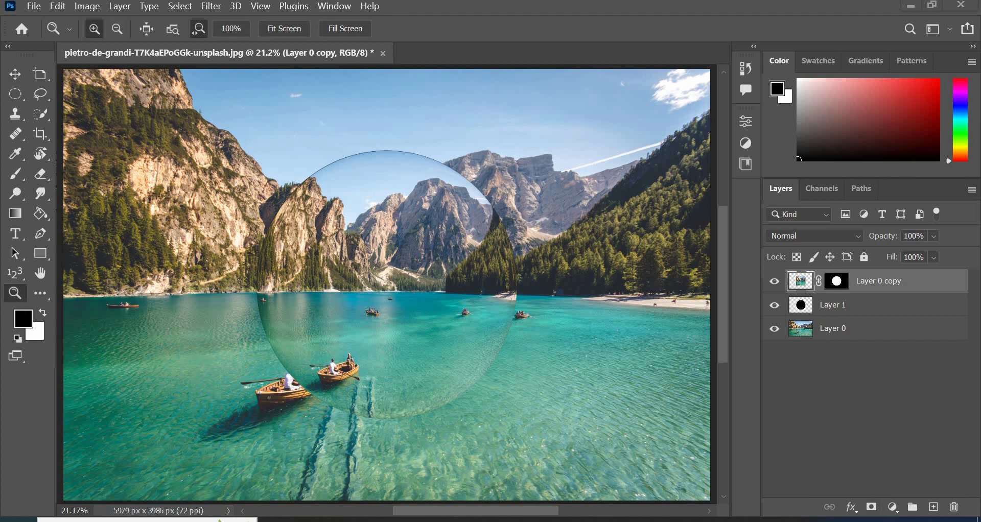
Step: Twirl the image of Layer 0 copy by 30° inside a selection of Layer 1's circle pixels, and clear the selection
{"action": "right_click", "coordinate": [801, 307]}
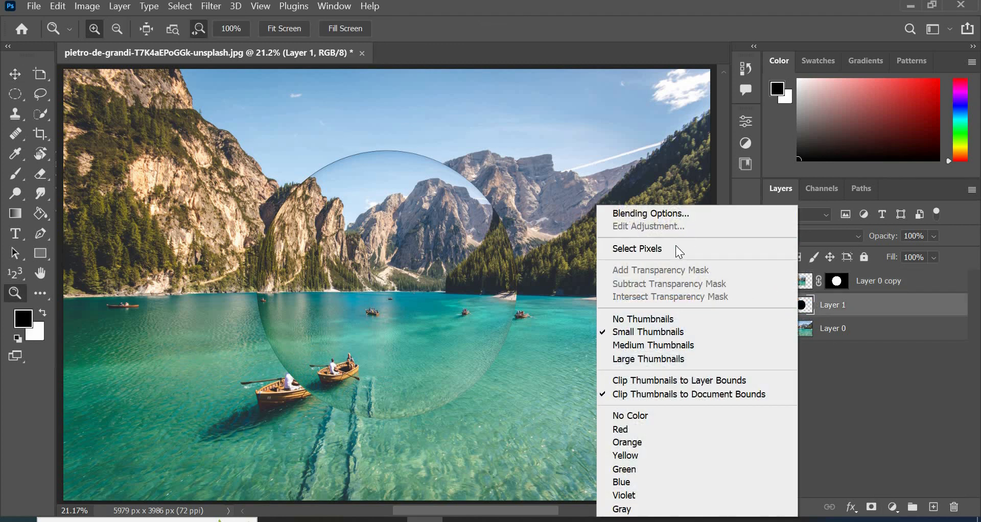
{"action": "left_click", "coordinate": [723, 249]}
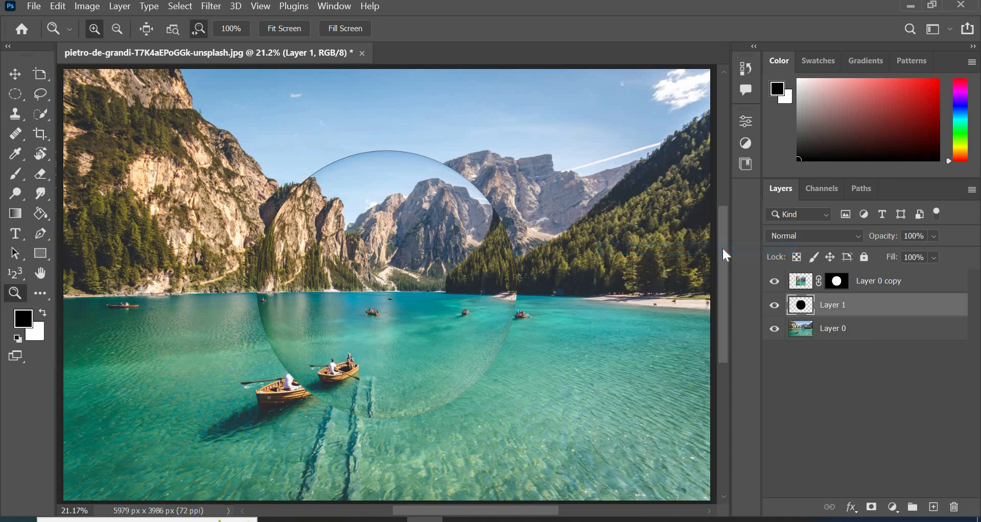
{"action": "left_click", "coordinate": [798, 282]}
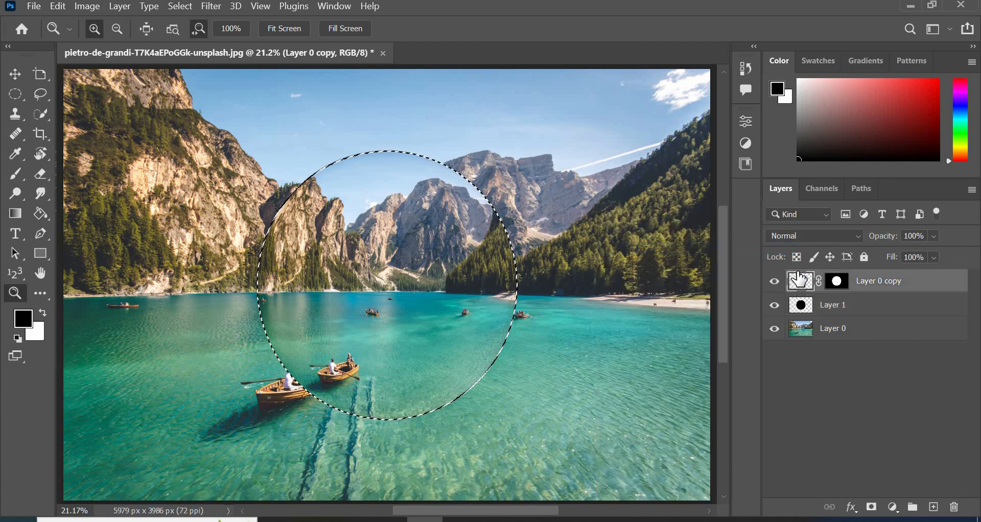
{"action": "left_click", "coordinate": [211, 6]}
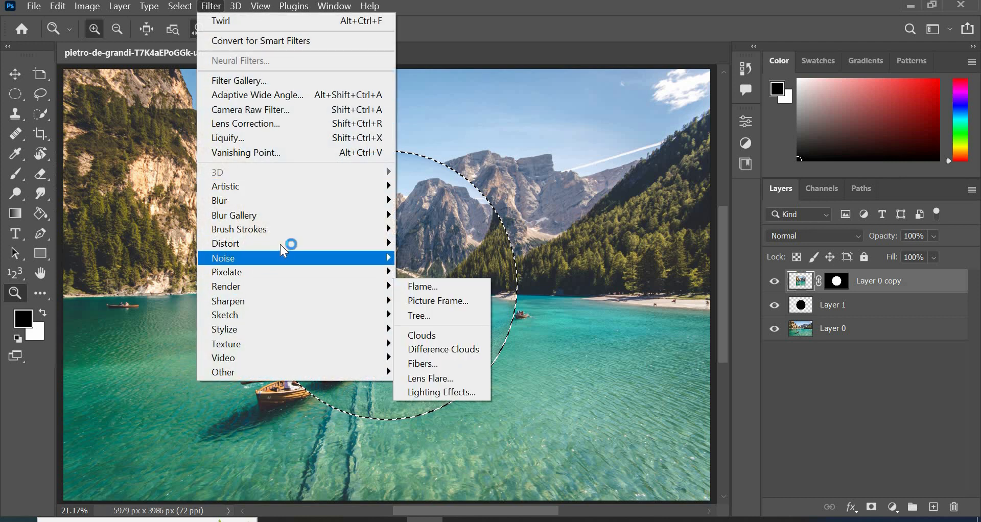
{"action": "mouse_move", "coordinate": [379, 248]}
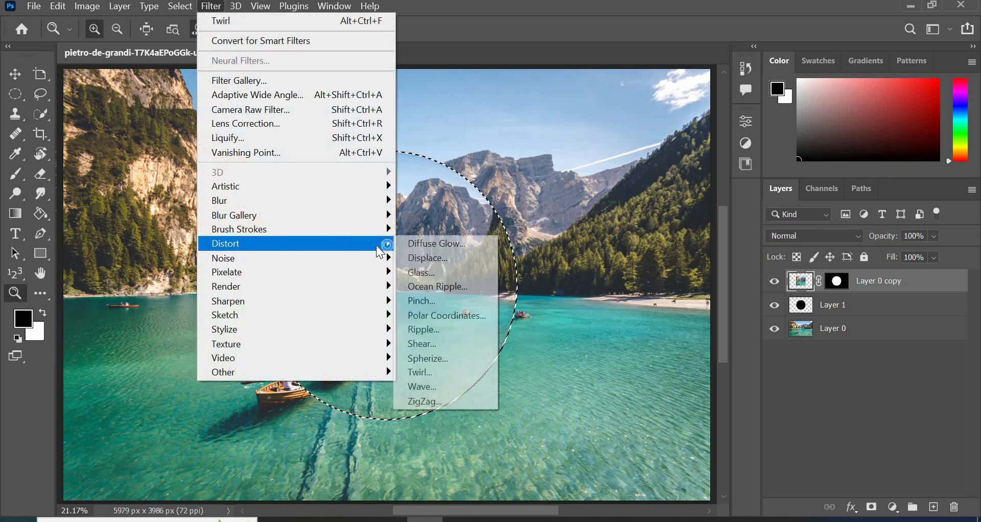
{"action": "left_click", "coordinate": [430, 372]}
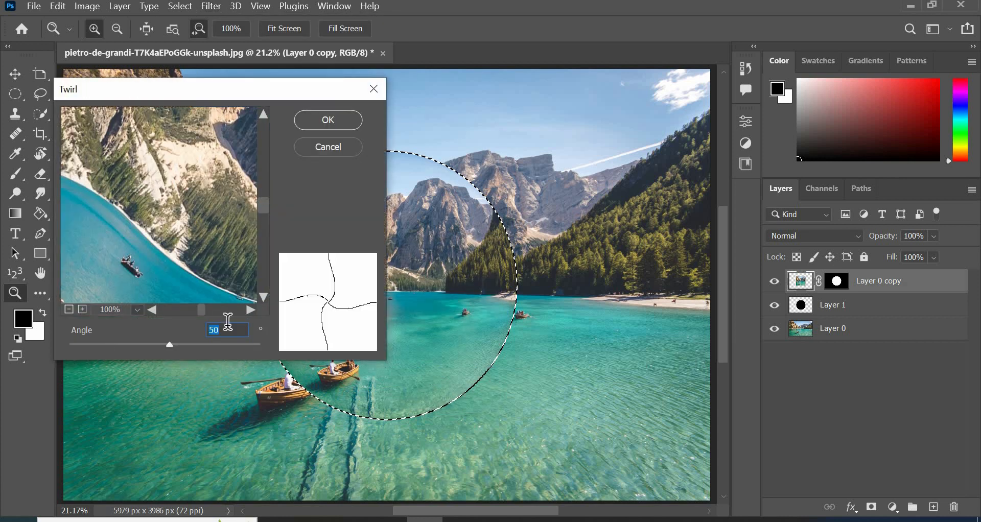
{"action": "key", "text": "BackSpace"}
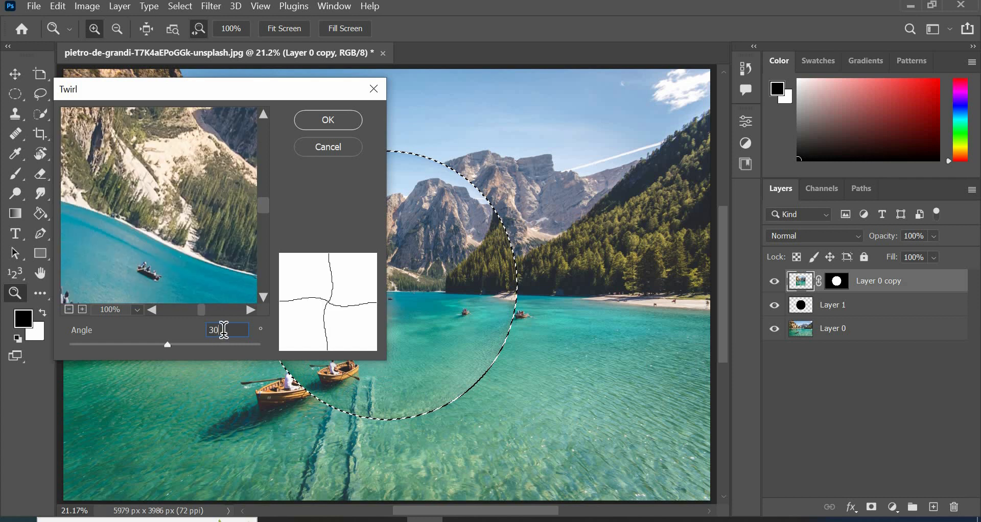
{"action": "left_click", "coordinate": [204, 334]}
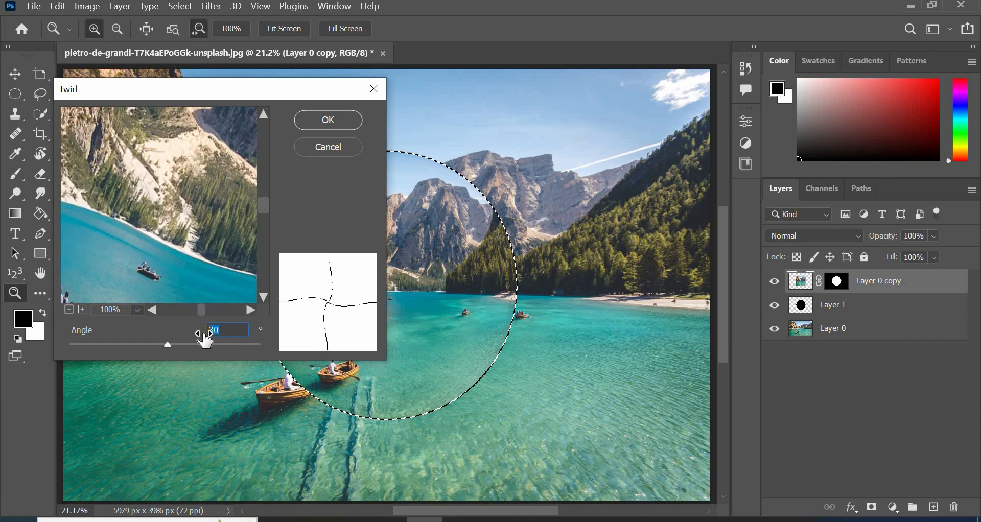
{"action": "left_click", "coordinate": [342, 124]}
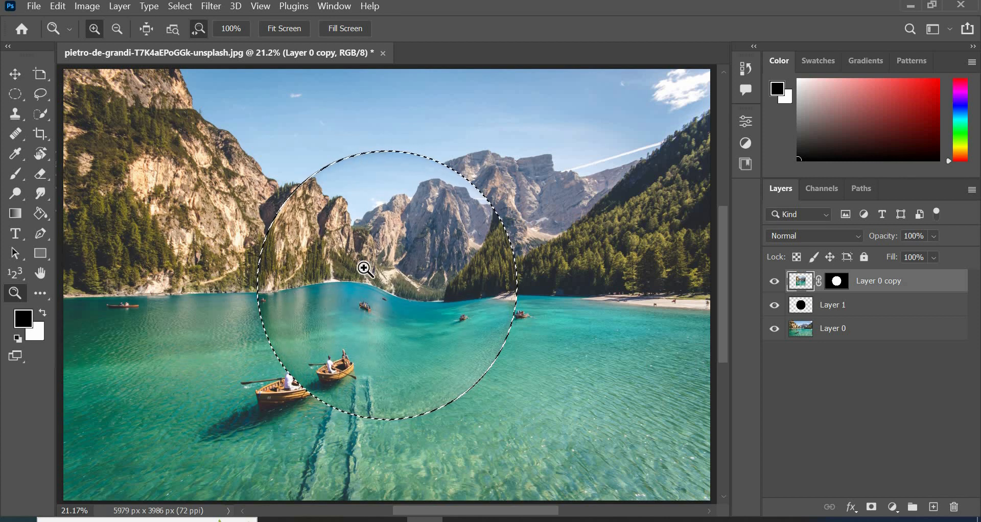
{"action": "left_click", "coordinate": [23, 72]}
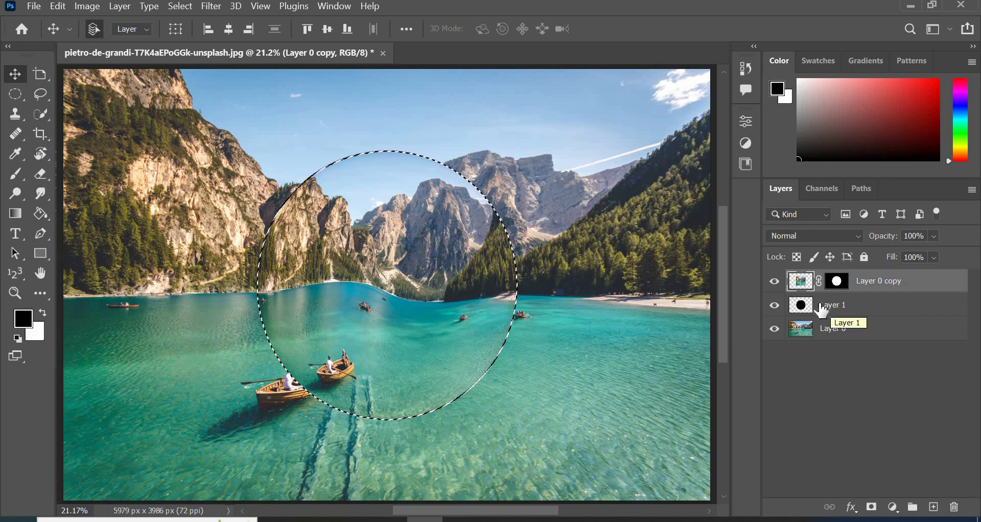
{"action": "key", "text": "ctrl+d"}
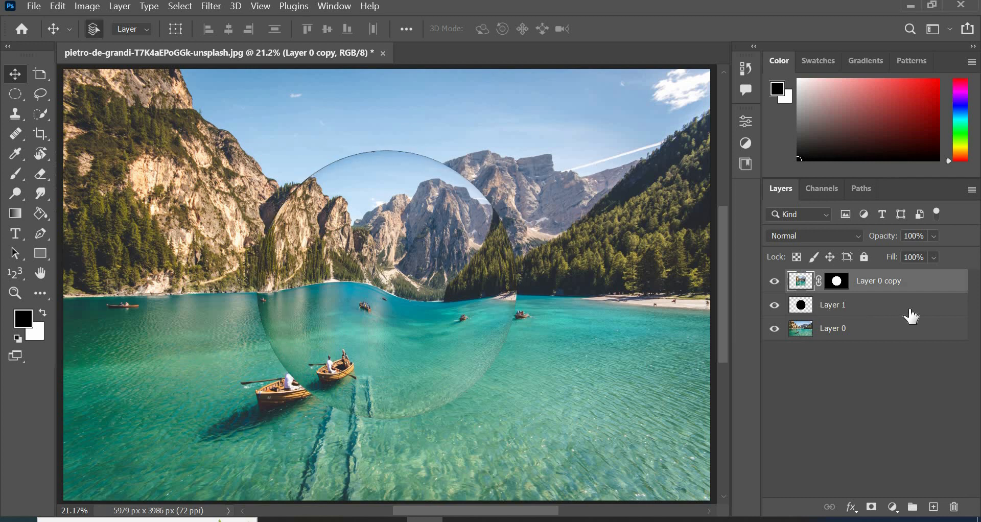
Step: Add a new empty layer above Layer 0 copy and select the pixels of Layer 1's black circle
{"action": "left_click", "coordinate": [934, 508]}
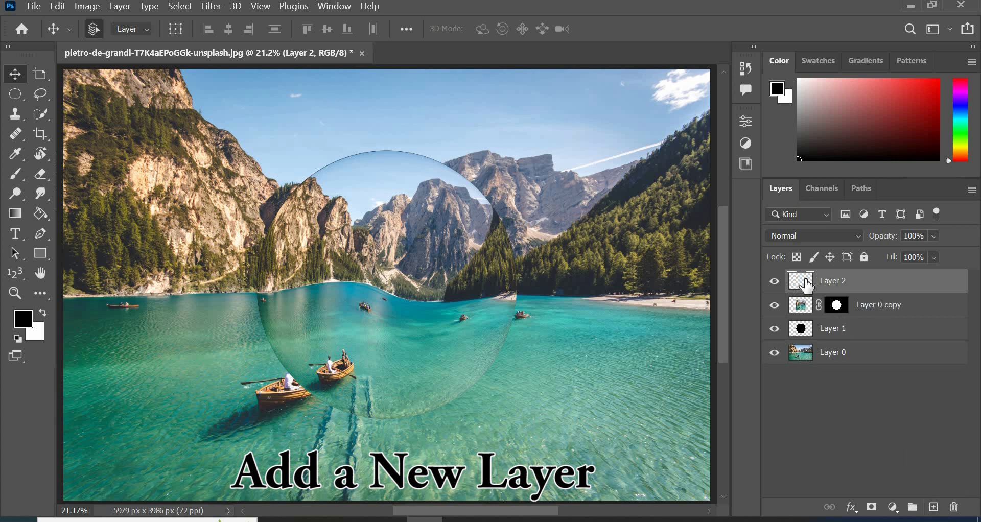
{"action": "right_click", "coordinate": [803, 337]}
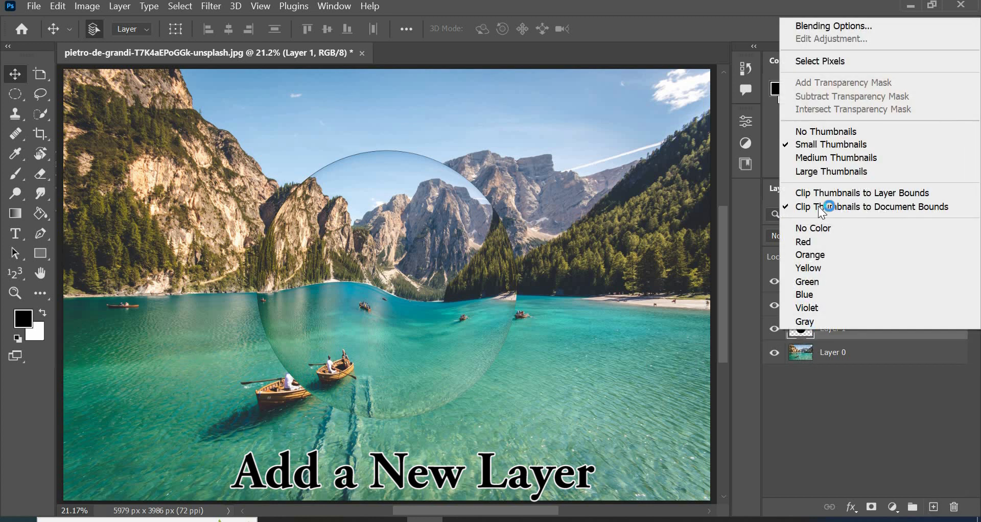
{"action": "left_click", "coordinate": [844, 61]}
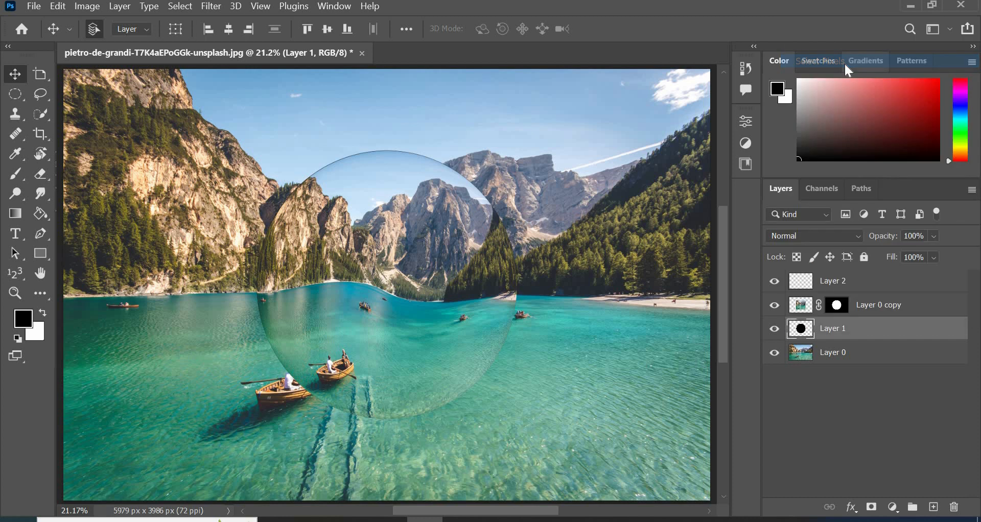
Step: On Layer 2, paint inside the circular selection with a soft 1500 px brush, black along the lower-left edge and white along the upper-right
{"action": "left_click", "coordinate": [15, 173]}
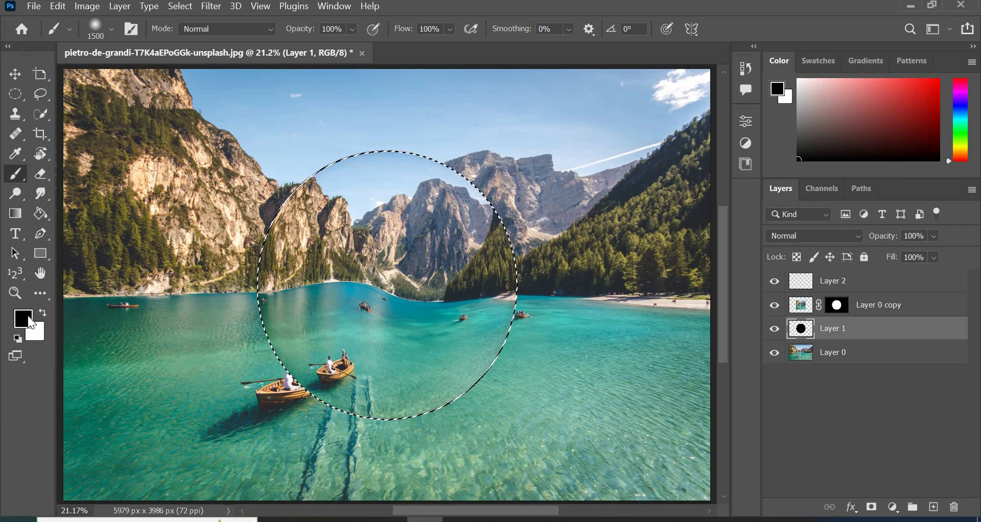
{"action": "left_click", "coordinate": [832, 281]}
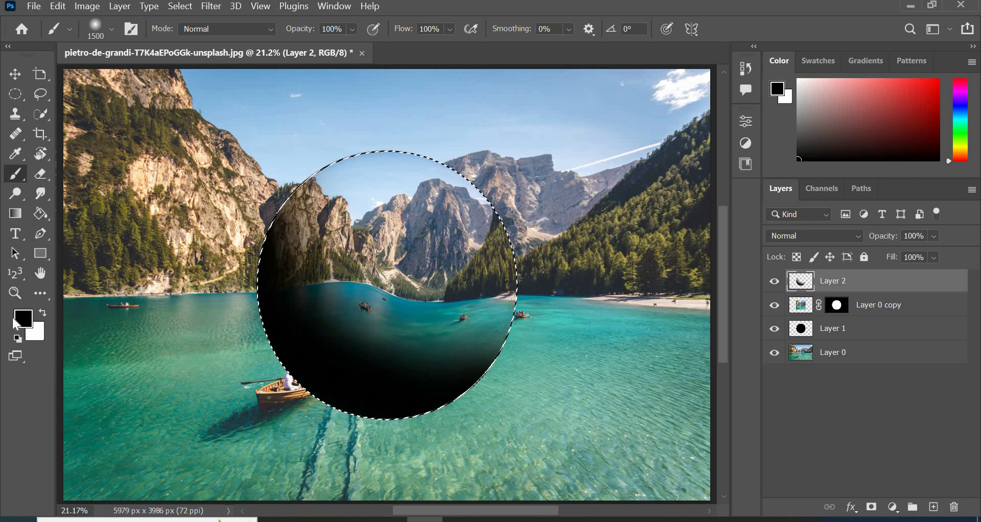
{"action": "left_click", "coordinate": [43, 312]}
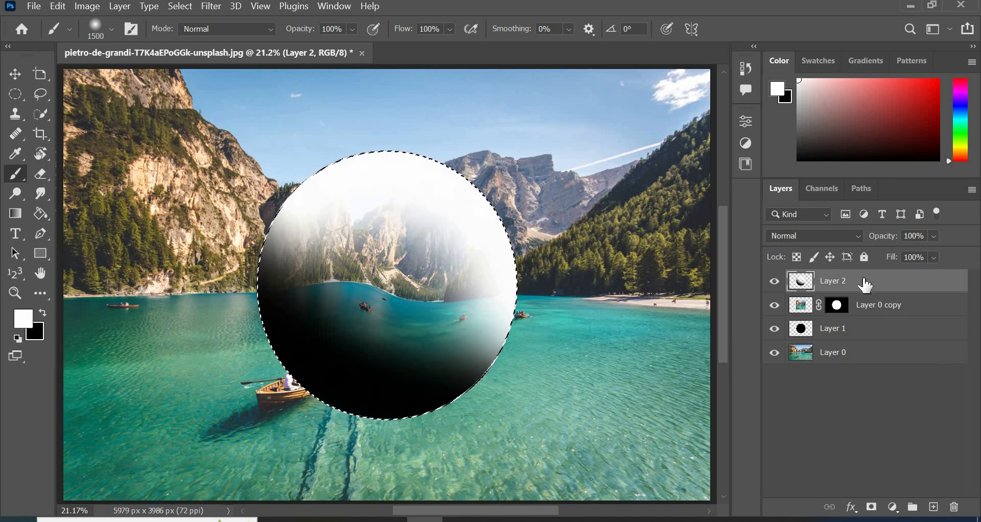
Step: Blend Layer 2 with Soft Light at 41% opacity, and clear the circular selection
{"action": "left_click", "coordinate": [826, 236]}
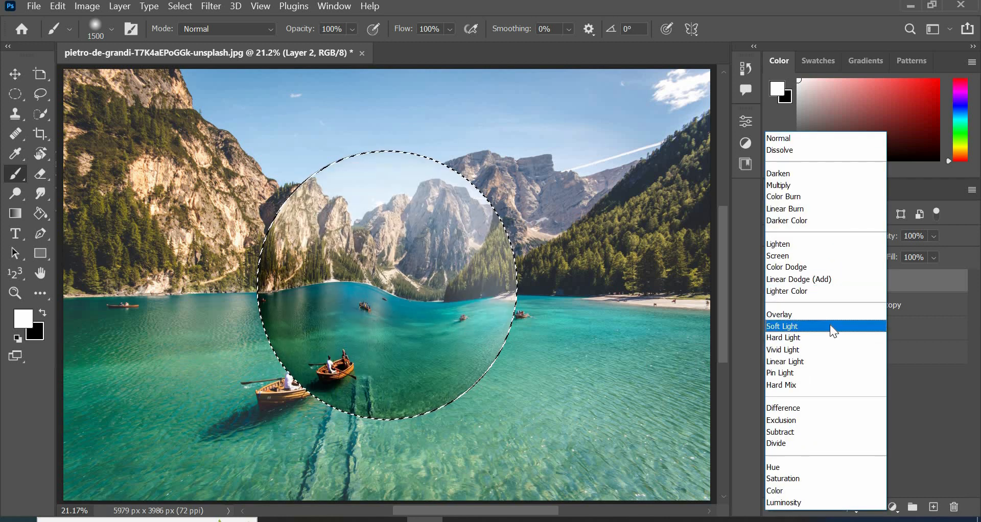
{"action": "left_click", "coordinate": [809, 324]}
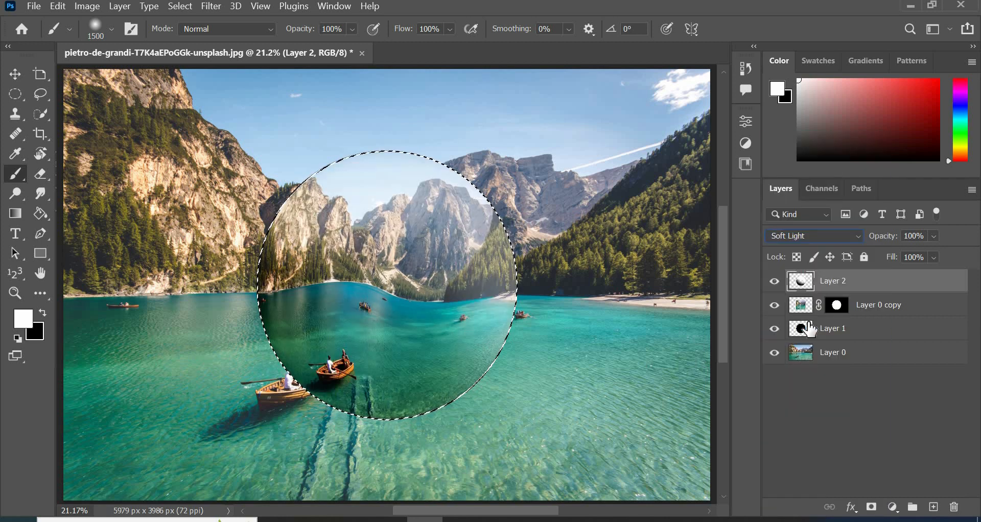
{"action": "left_click_drag", "start_coordinate": [884, 241], "coordinate": [846, 243]}
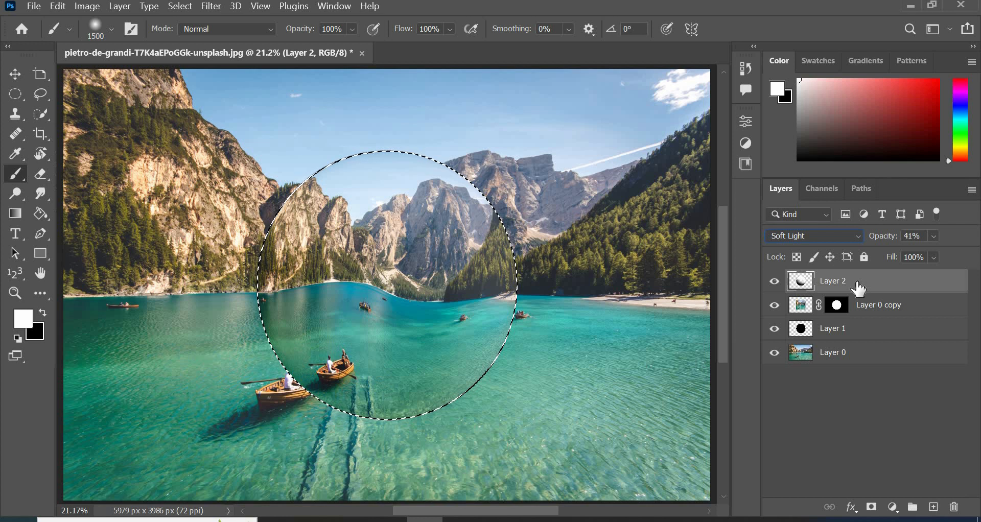
{"action": "key", "text": "ctrl+d"}
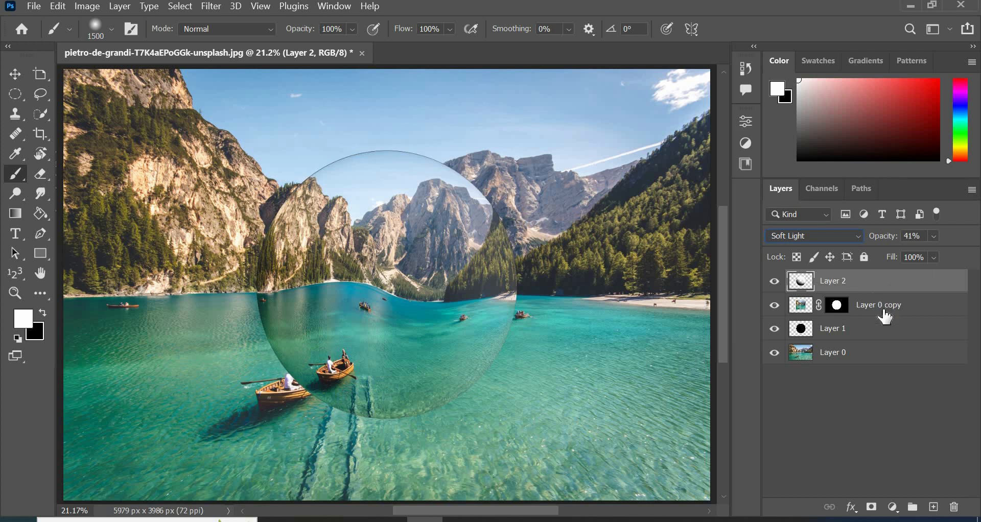
Step: Delete Layer 1 with the black circle, after checking the image with the layer hidden
{"action": "left_click", "coordinate": [875, 330]}
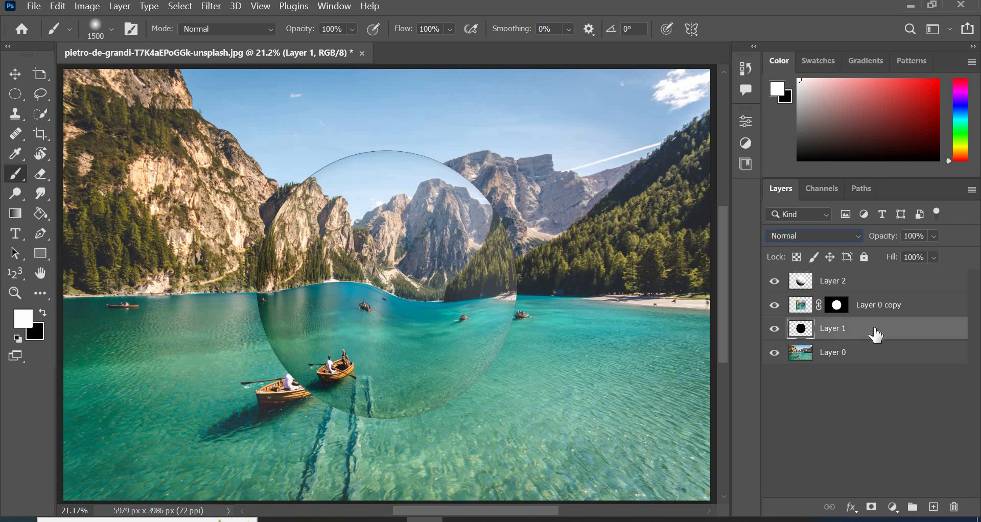
{"action": "left_click", "coordinate": [774, 329]}
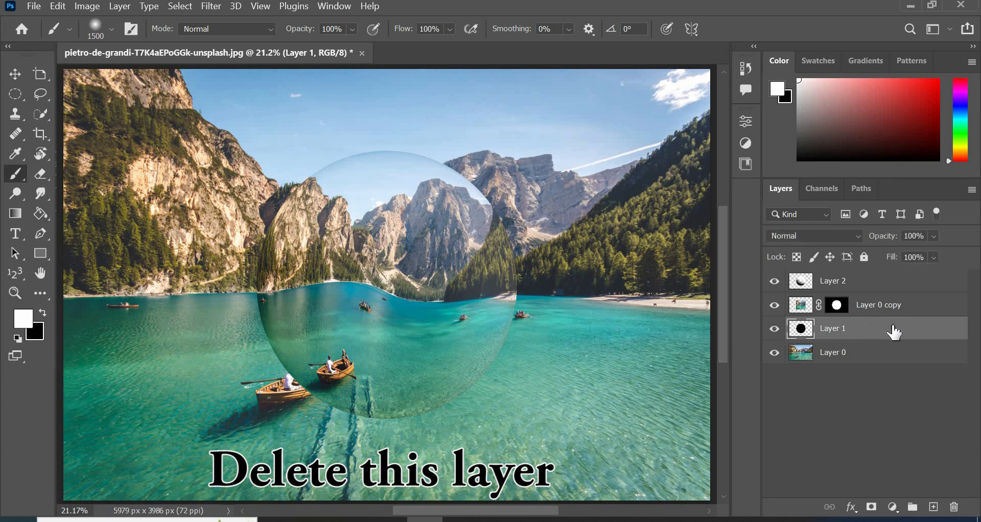
{"action": "left_click_drag", "start_coordinate": [891, 332], "coordinate": [953, 508]}
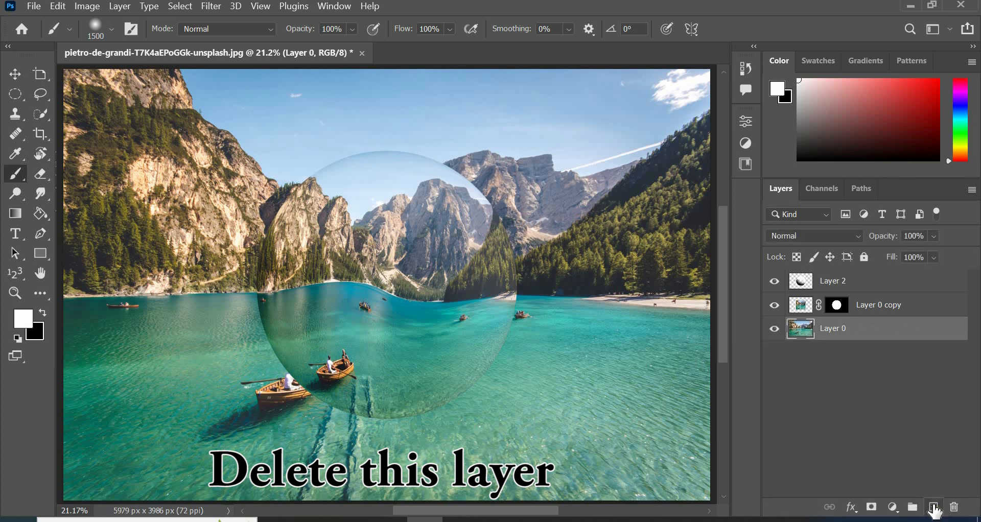
Step: Add a new layer directly above Layer 0 and paint one soft black 1500 px brush dab just beneath the glass ball
{"action": "left_click", "coordinate": [934, 508]}
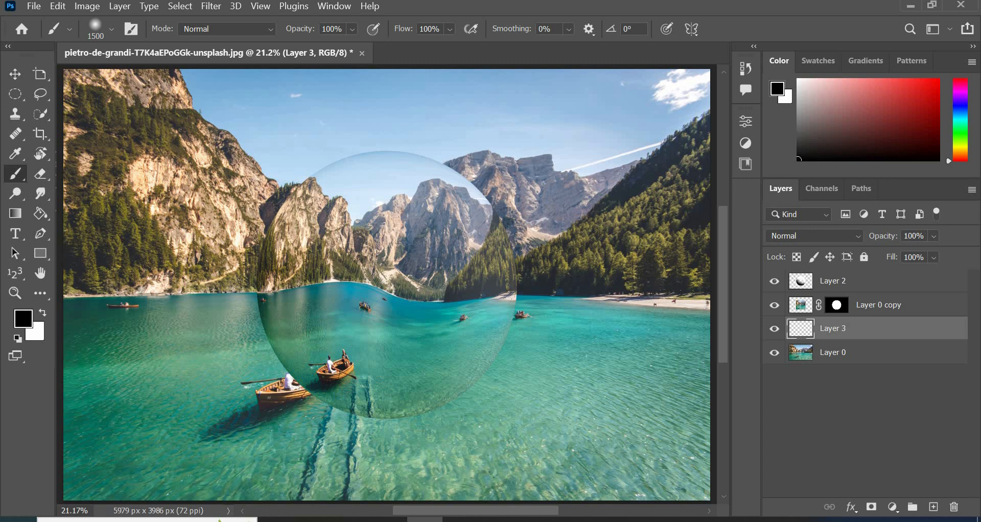
{"action": "left_click", "coordinate": [379, 451]}
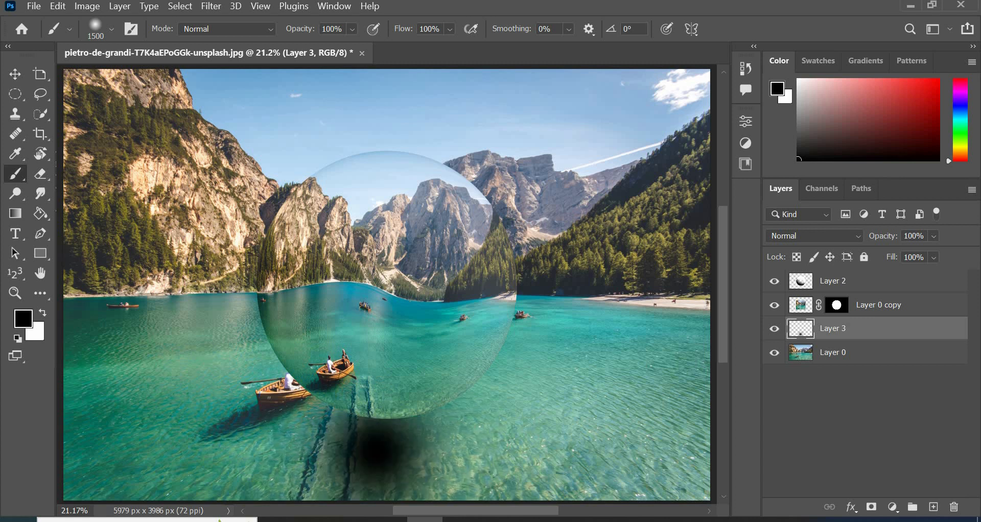
Step: Transform the black dab into a wide, flat shadow on the water below the ball, and set Layer 3's opacity to 49%
{"action": "key", "text": "ctrl+t"}
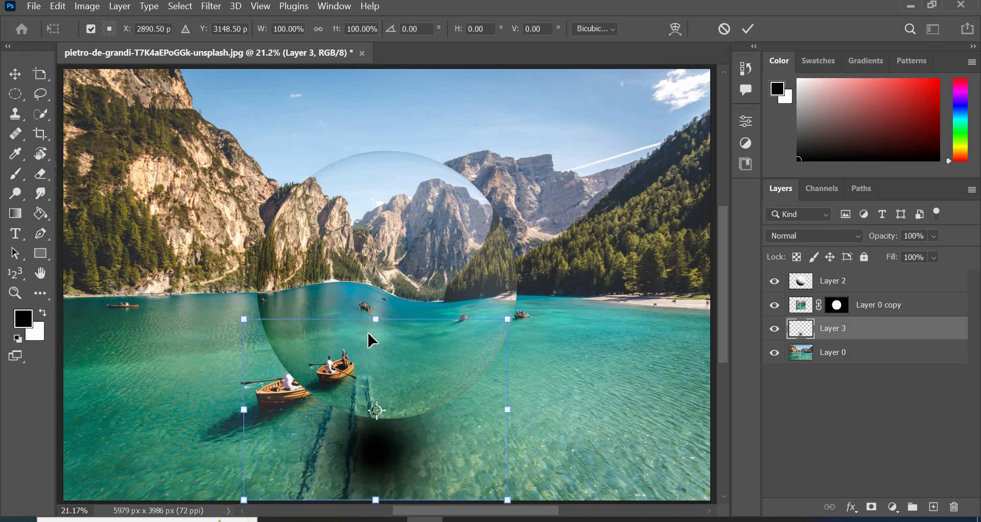
{"action": "left_click_drag", "start_coordinate": [377, 320], "coordinate": [377, 450]}
{"action": "left_click_drag", "start_coordinate": [509, 481], "coordinate": [424, 377]}
{"action": "right_click", "coordinate": [537, 471]}
{"action": "left_click", "coordinate": [596, 375]}
{"action": "left_click_drag", "start_coordinate": [587, 500], "coordinate": [682, 500]}
{"action": "mouse_move", "coordinate": [420, 447]}
{"action": "left_mouse_down"}
{"action": "mouse_move", "coordinate": [492, 443]}
{"action": "mouse_move", "coordinate": [482, 458]}
{"action": "mouse_move", "coordinate": [492, 449]}
{"action": "mouse_move", "coordinate": [452, 446]}
{"action": "left_mouse_up"}
{"action": "key", "text": "Return"}
{"action": "key", "text": "b"}
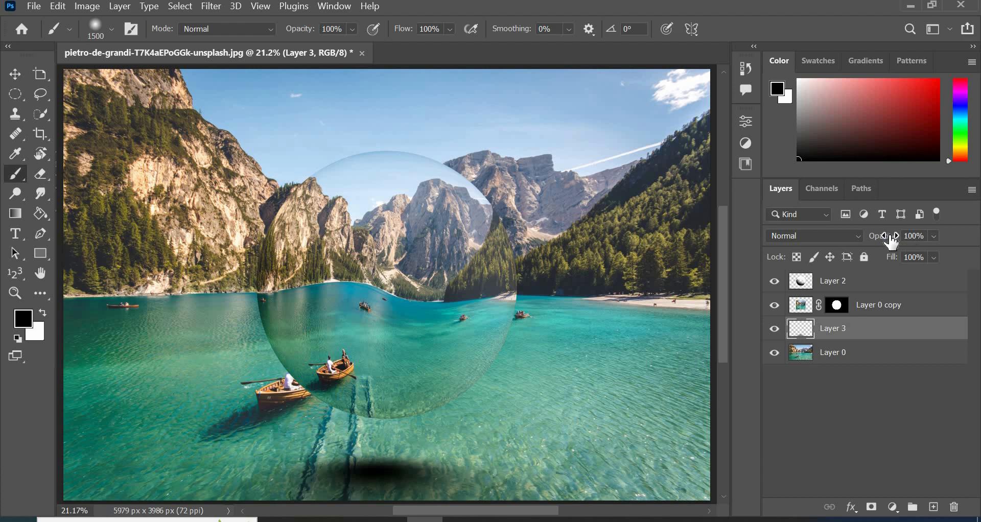
{"action": "mouse_move", "coordinate": [892, 238]}
{"action": "left_mouse_down"}
{"action": "mouse_move", "coordinate": [847, 251]}
{"action": "mouse_move", "coordinate": [868, 243]}
{"action": "left_mouse_up"}
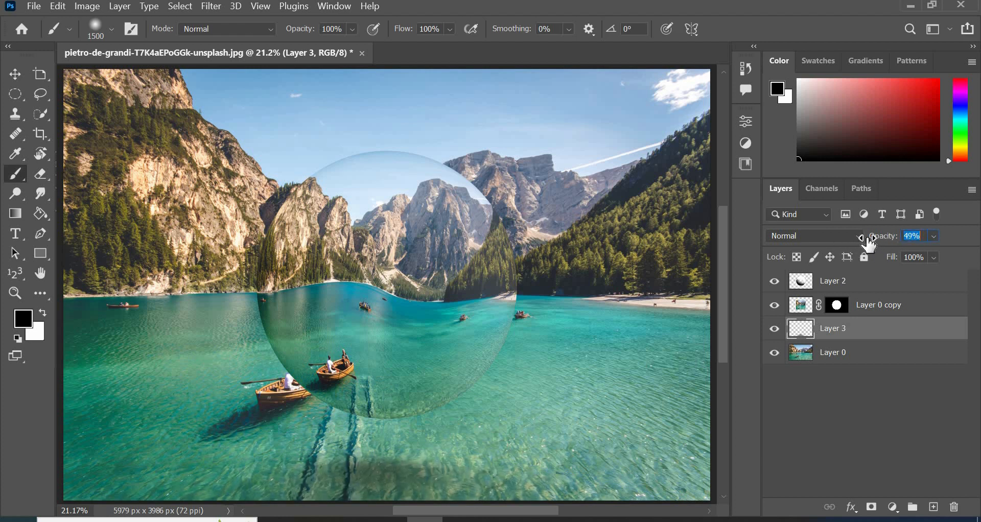
{"action": "left_click", "coordinate": [948, 441]}
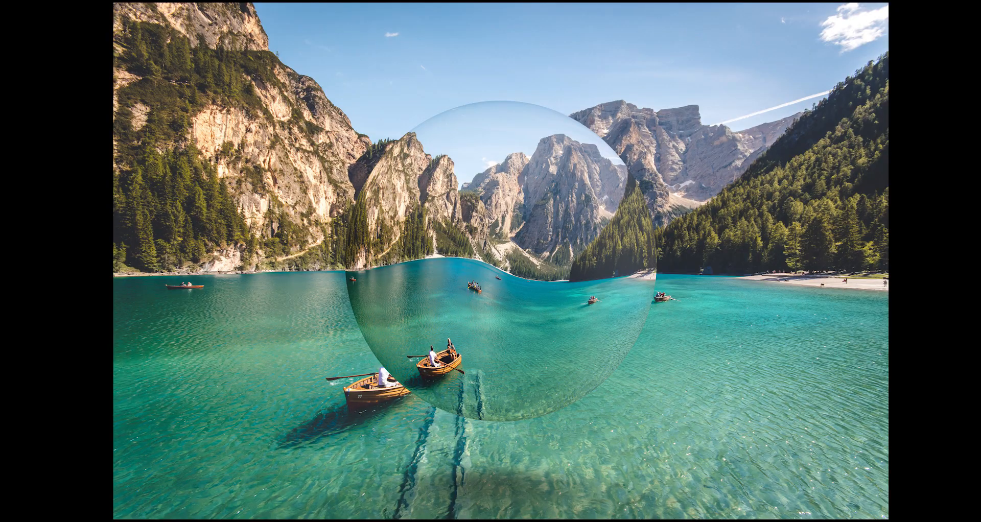